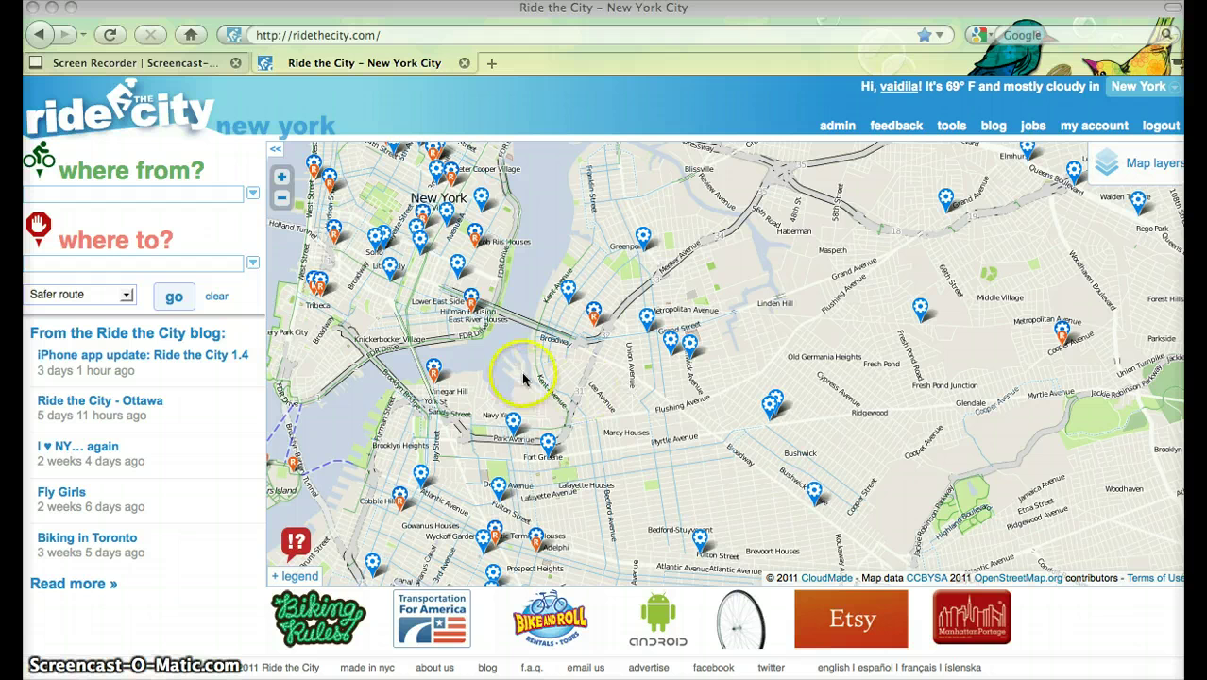
- Set the bike trip start on Marcy Ave and the destination on Pilling St, then zoom to the route
left_click(605, 460)
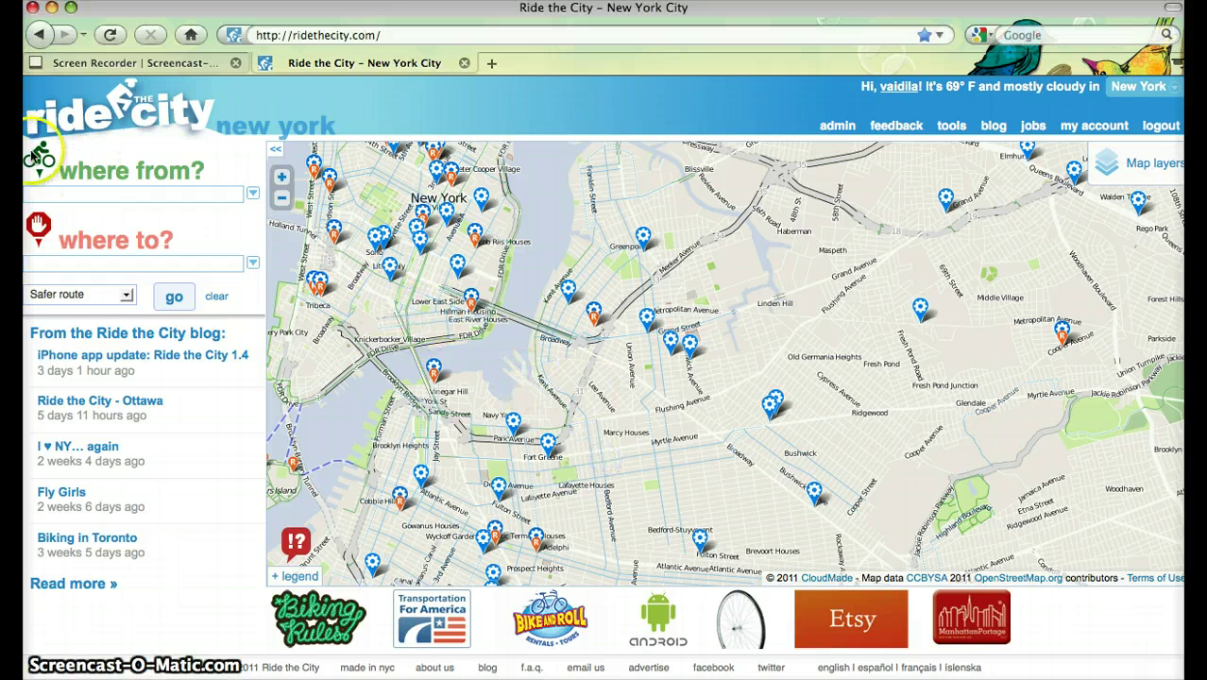
mouse_move(42, 157)
left_click_drag(43, 156, 638, 452)
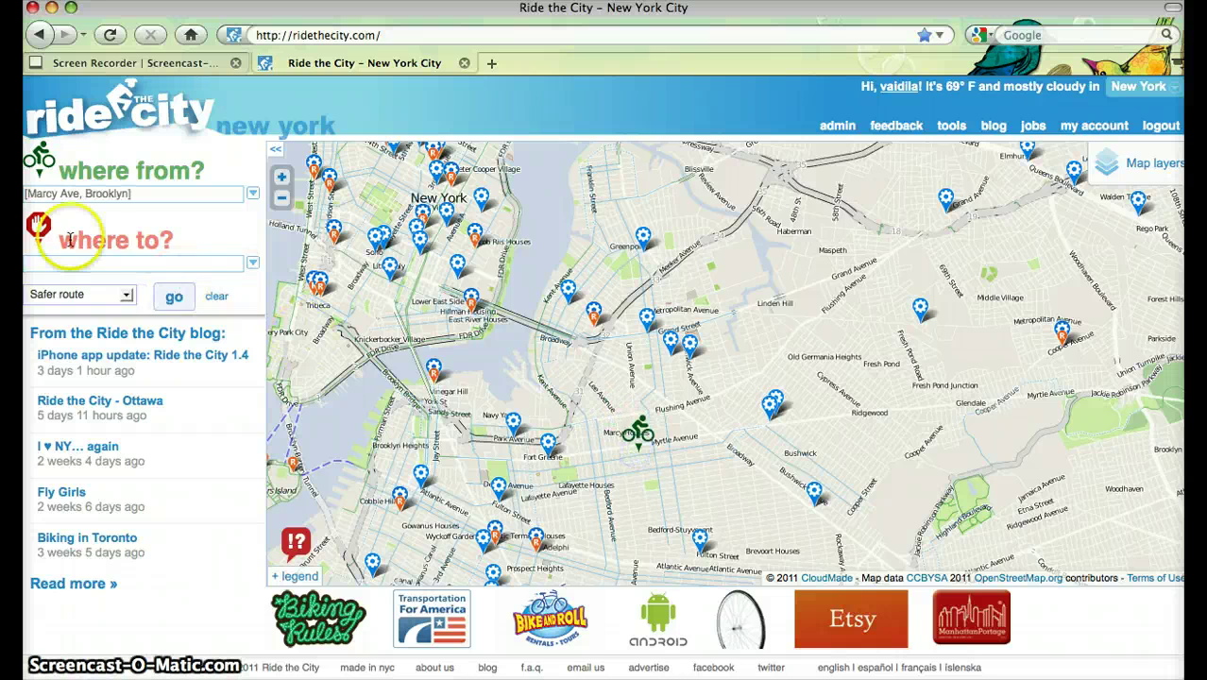
left_click_drag(38, 229, 707, 455)
mouse_move(766, 482)
left_mouse_down()
mouse_move(889, 439)
mouse_move(866, 518)
left_mouse_up()
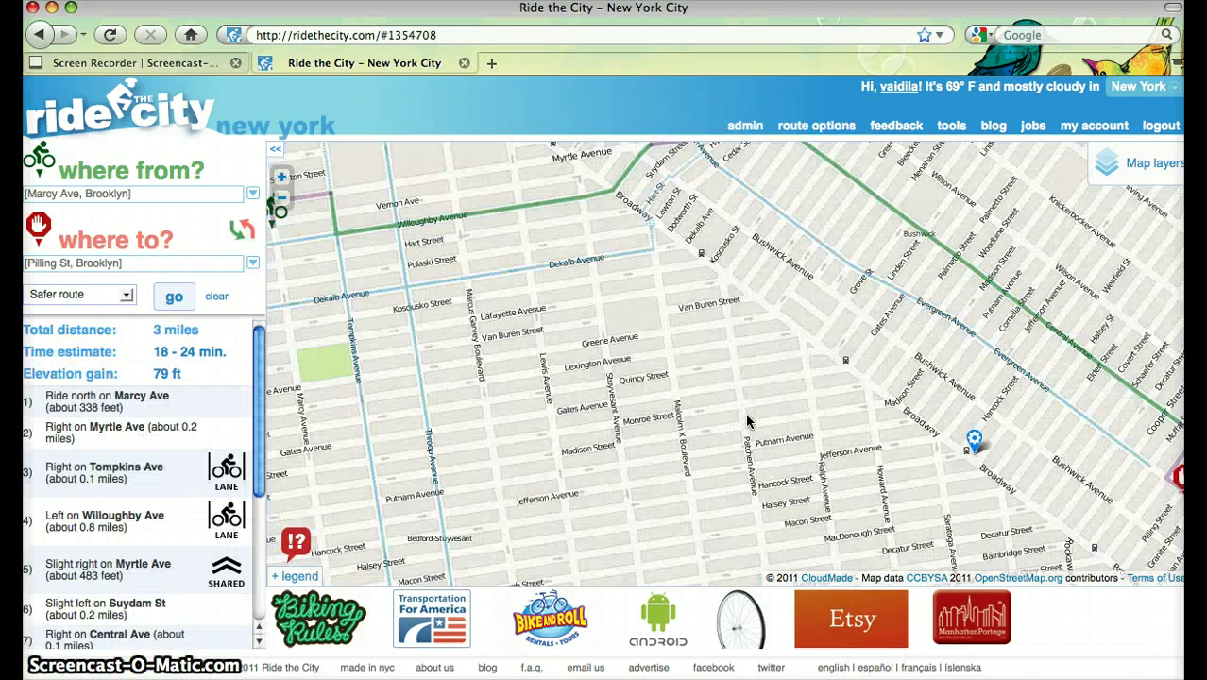
left_click(282, 200)
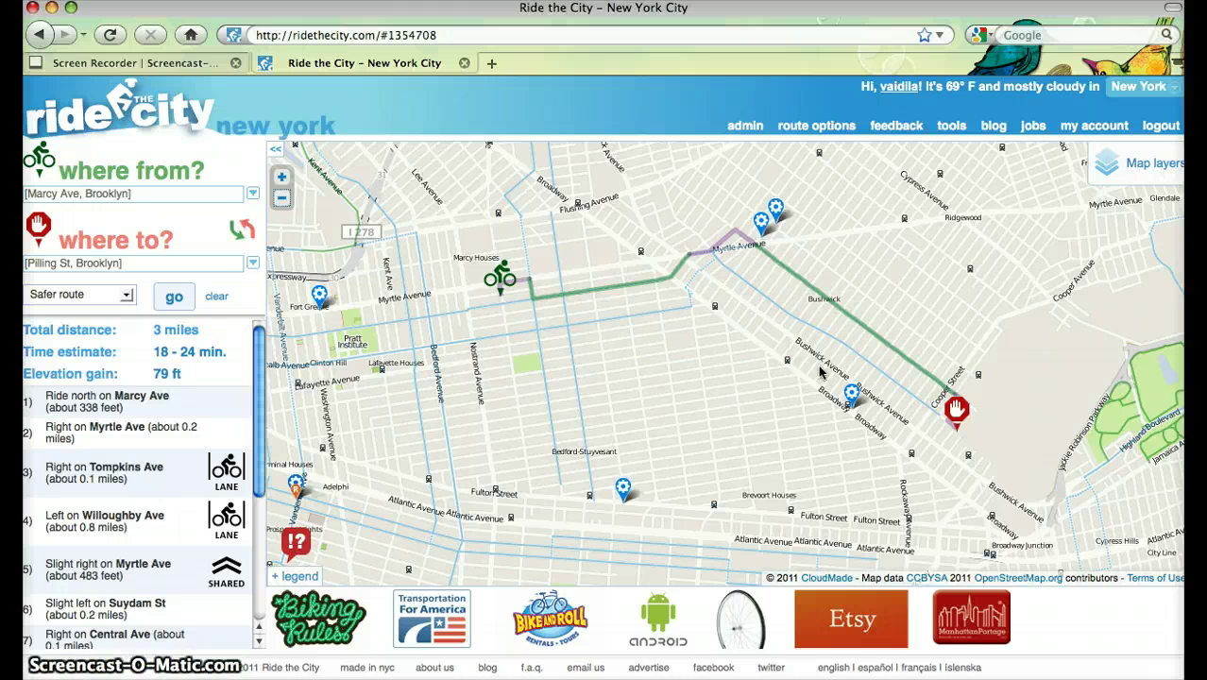
- Pan to the route's eastern end and clear the route and both addresses
left_click_drag(924, 427, 739, 412)
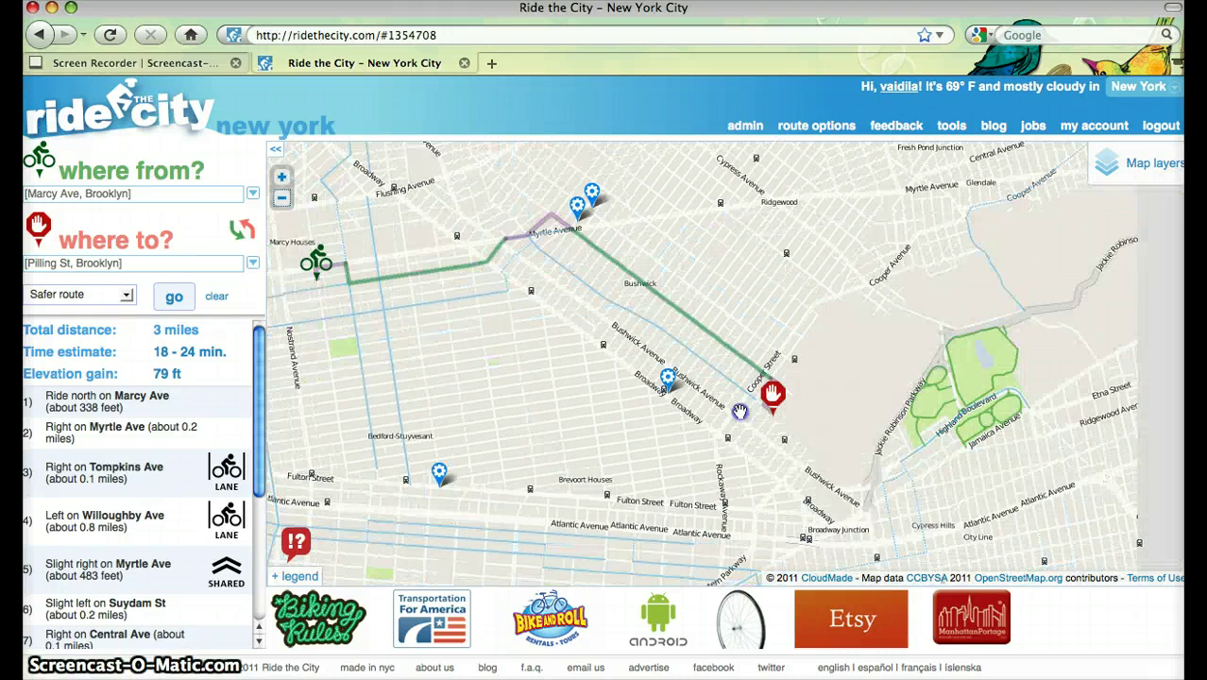
left_click(216, 296)
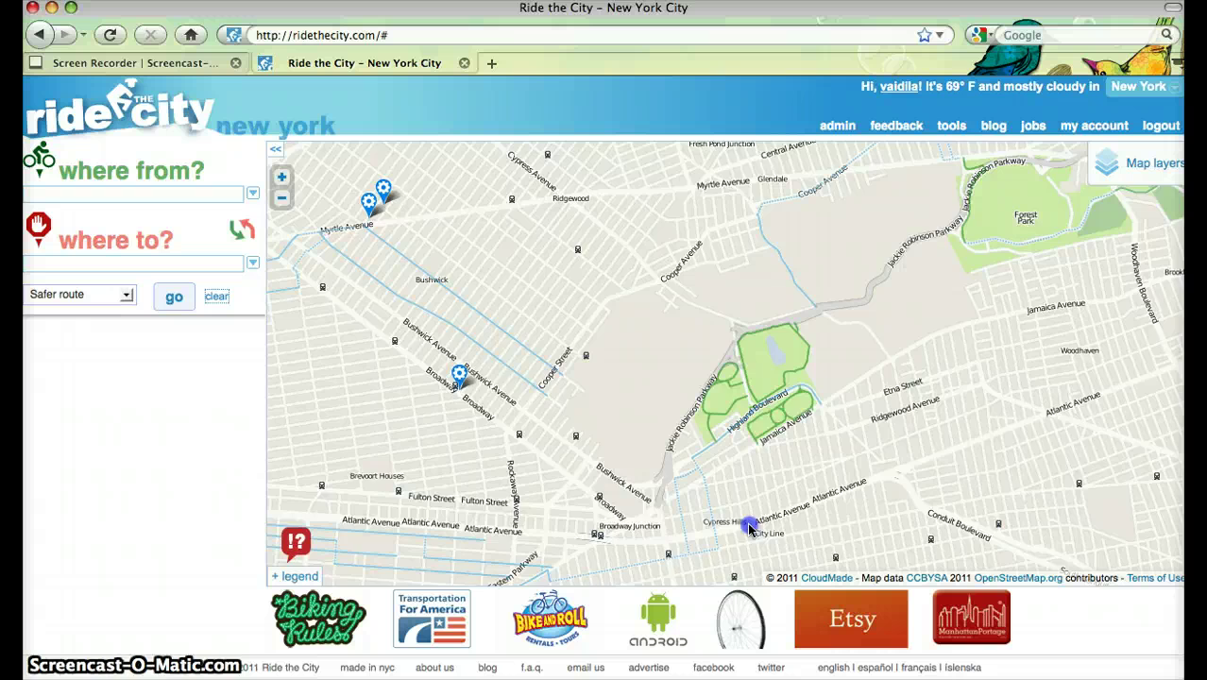
- Zoom in on the marsh at 83rd St near Howard Beach and choose 'Edit map in OSM'
scroll(598, 329, "down", 3)
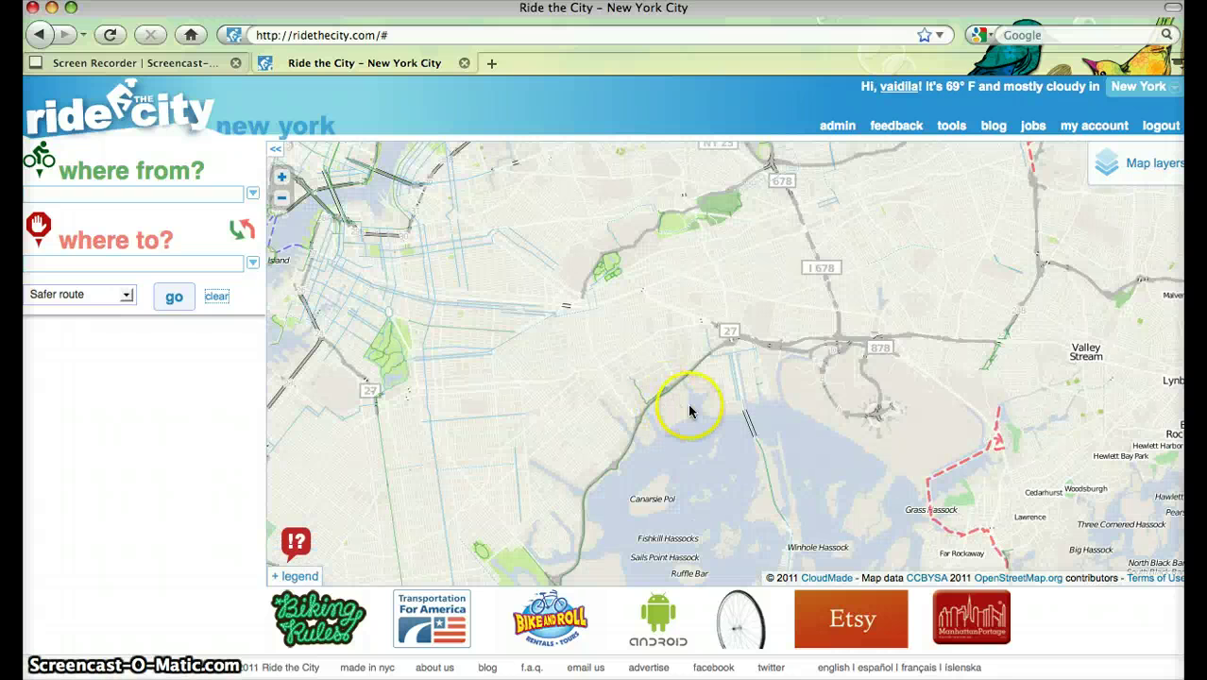
scroll(718, 407, "up", 1)
scroll(727, 402, "up", 1)
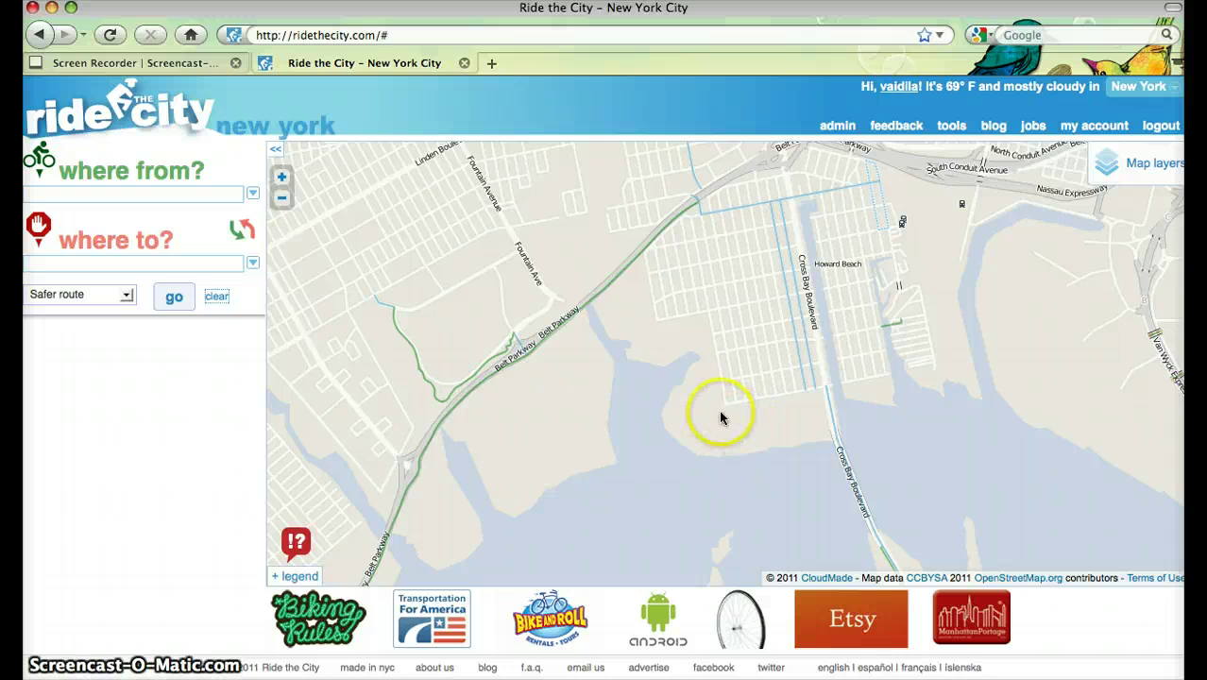
scroll(719, 414, "up", 1)
right_click(719, 401)
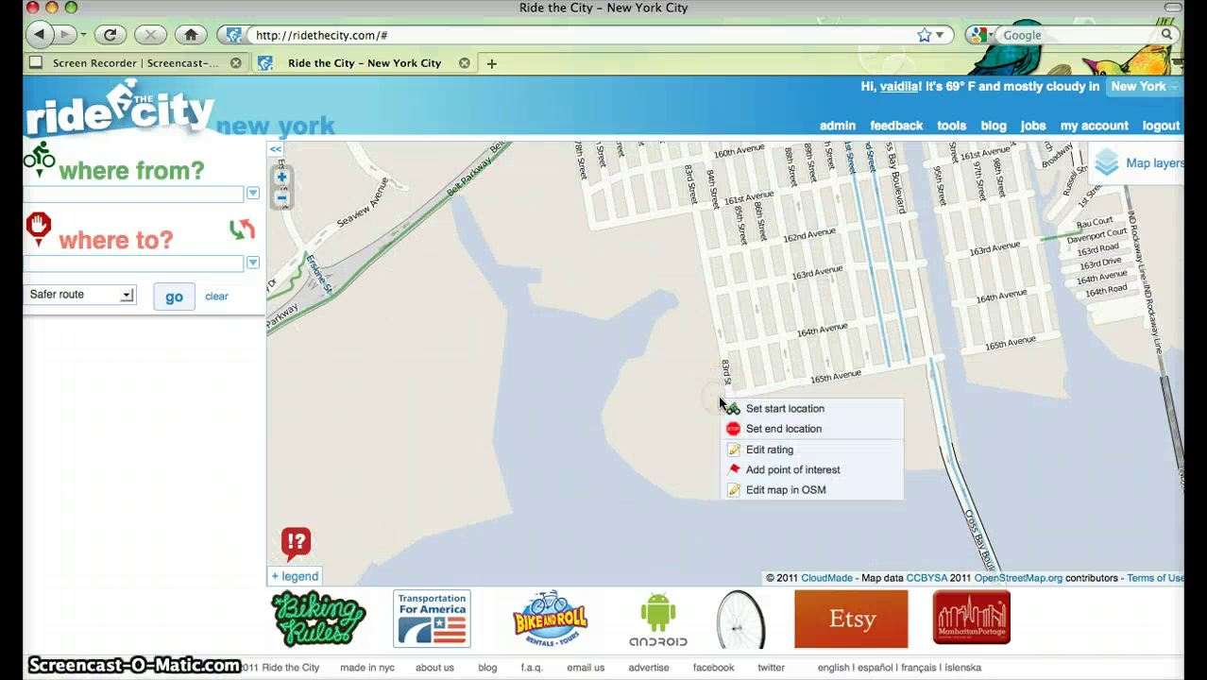
left_click(774, 491)
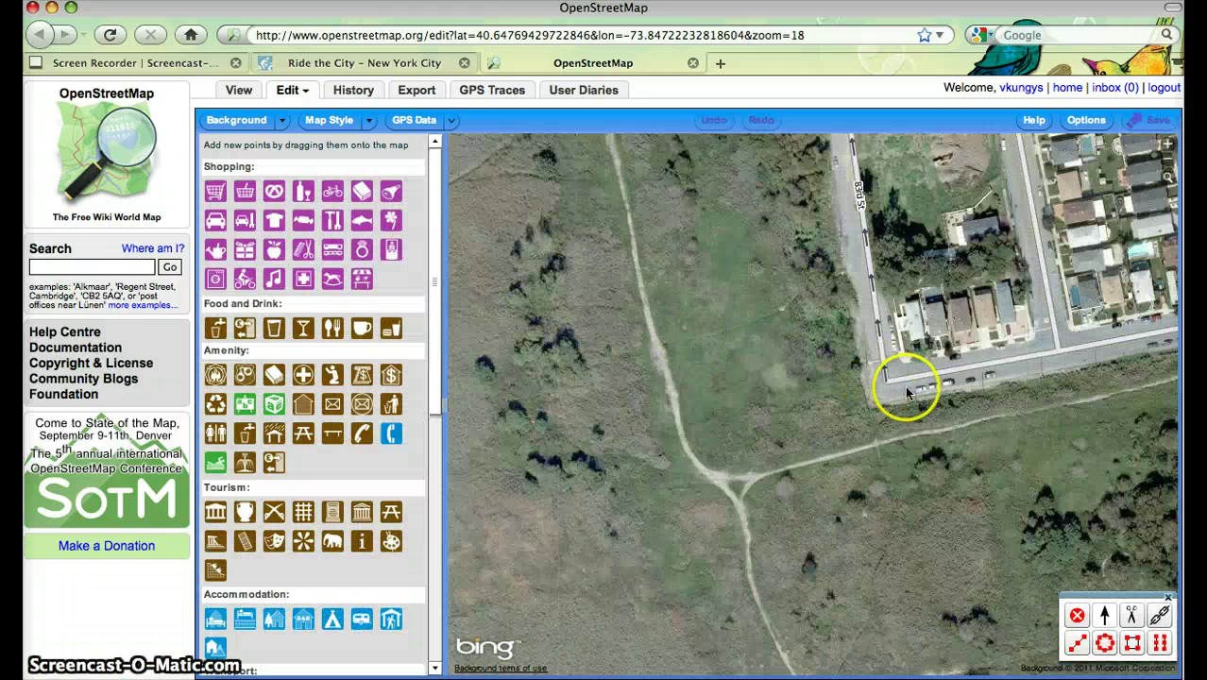
- Inspect 83rd St's one-way residential tags, pan along the marsh trails, then deselect it
left_click(876, 326)
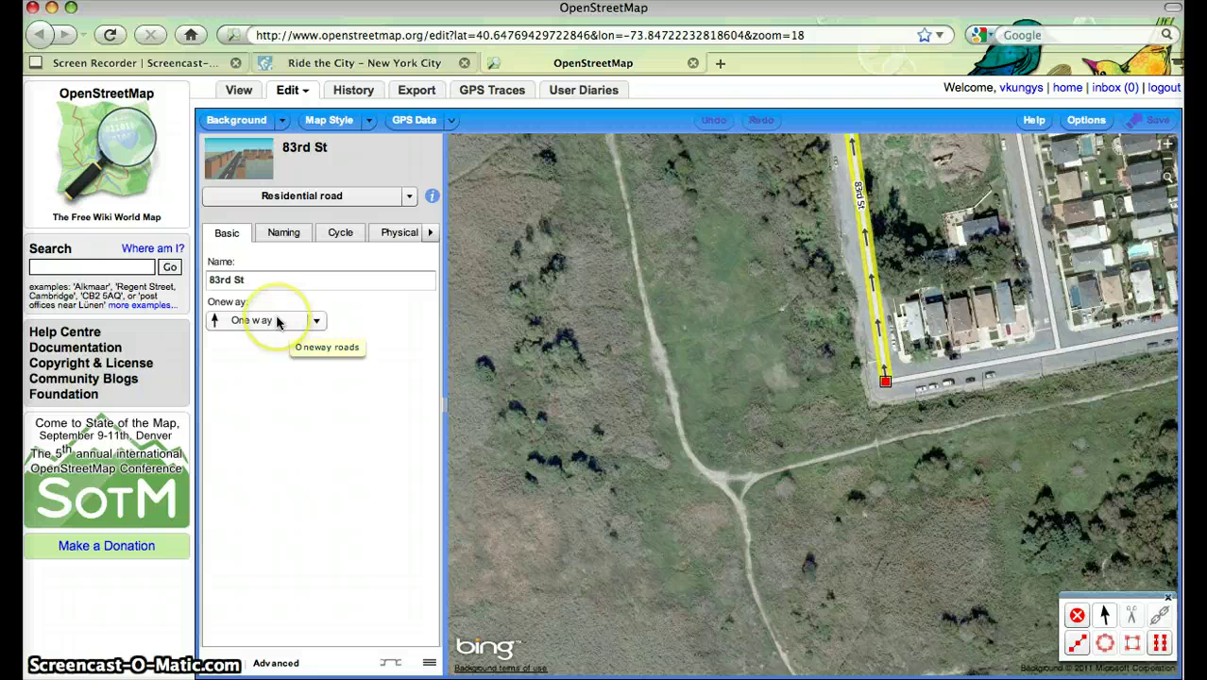
left_click_drag(817, 380, 793, 436)
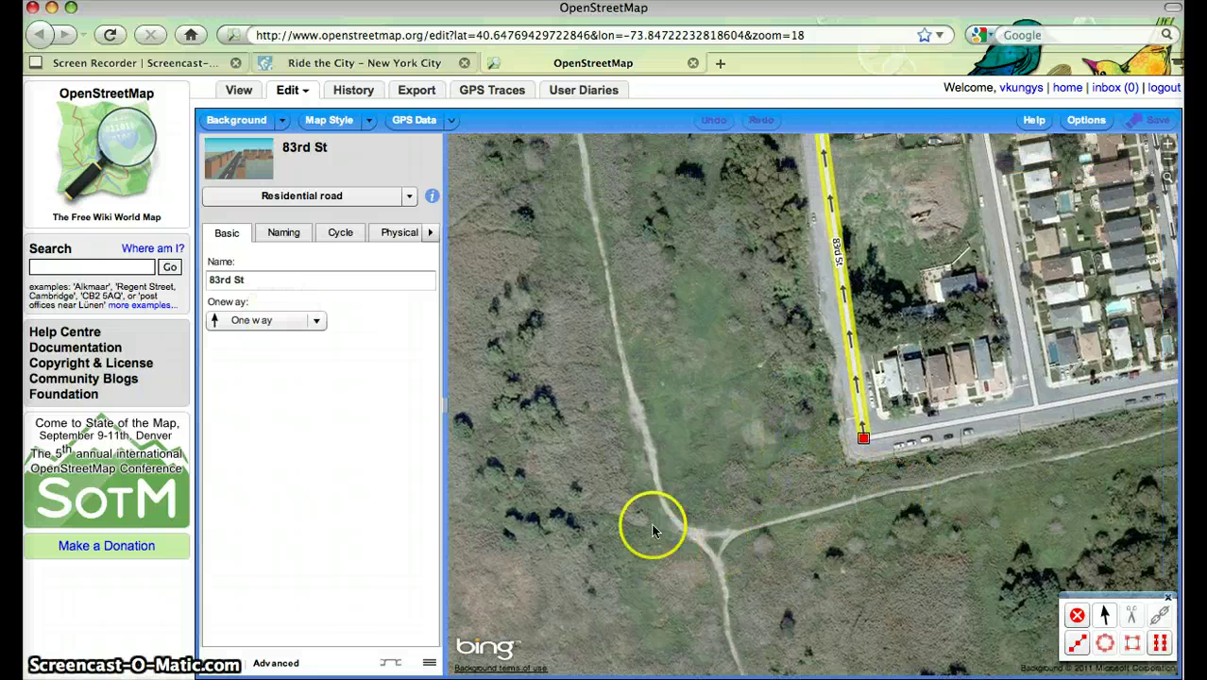
left_click_drag(757, 524, 763, 565)
left_click(828, 525)
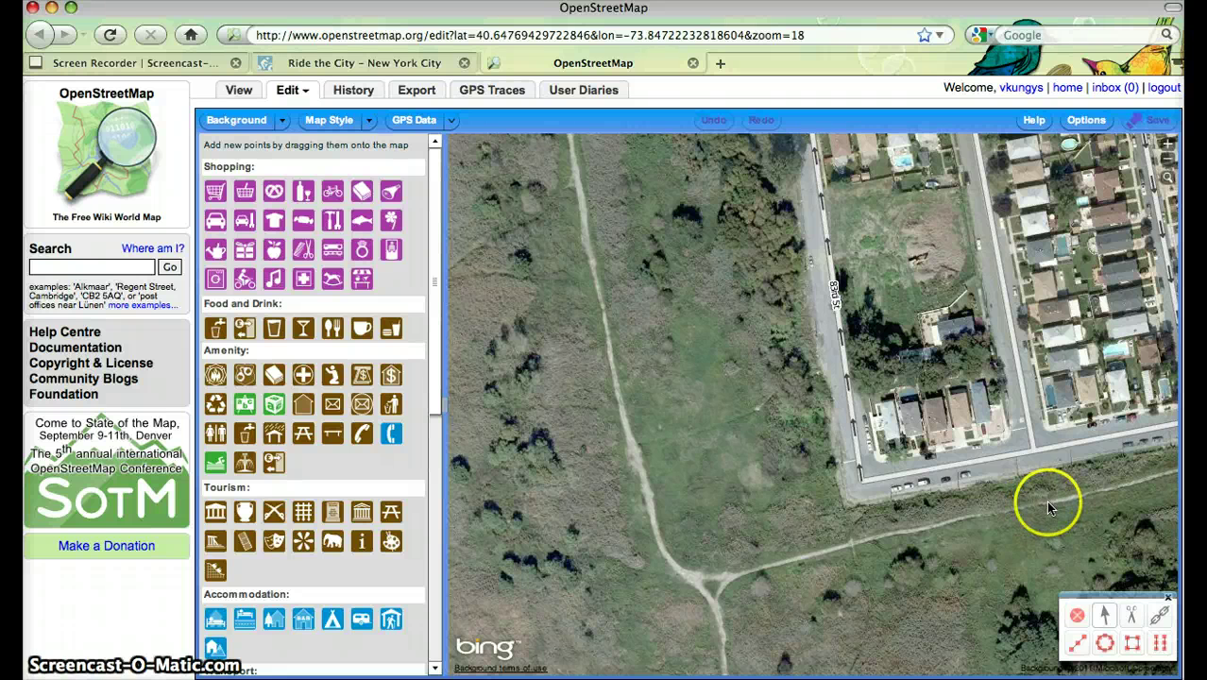
- Trace a new way from the trail's eastern end, around the bend and up the north-running trail
left_click(1045, 500)
left_click(991, 512)
left_click(909, 530)
left_click(808, 552)
double_click(725, 575)
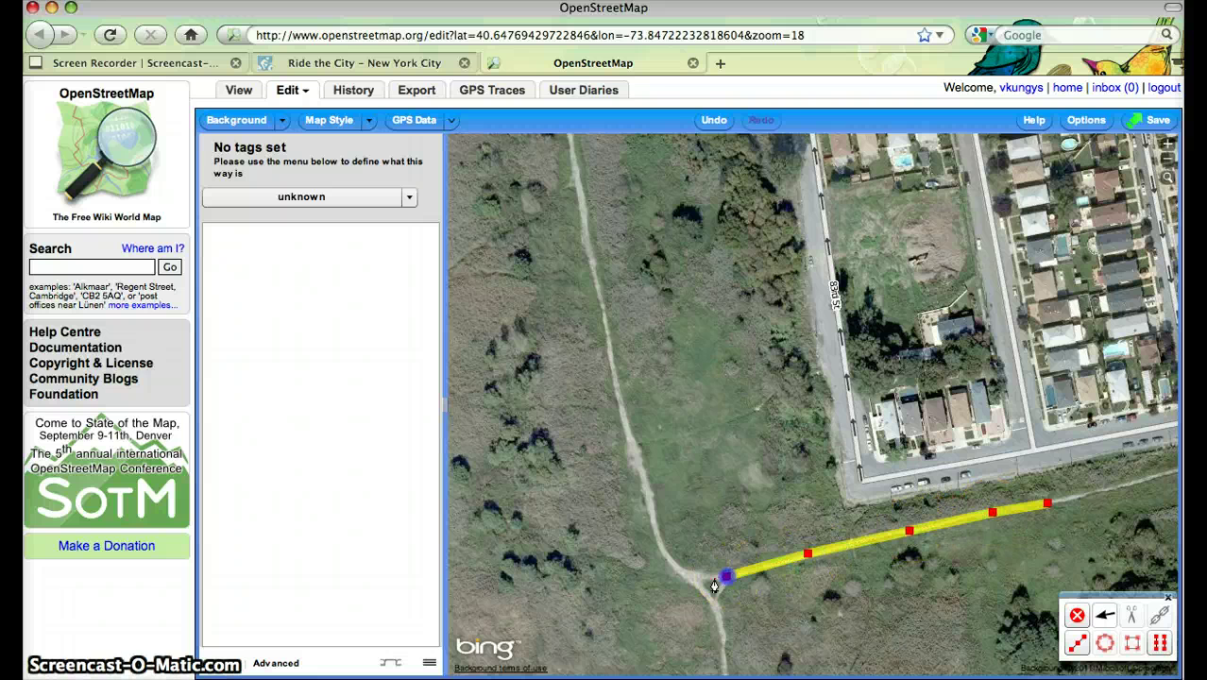
left_click(702, 578)
left_click(682, 572)
left_click(658, 547)
left_click(642, 496)
left_click(609, 350)
- Continue the way to the trail junction, join it onto 83rd St, and recentre on it
left_click_drag(590, 234, 616, 456)
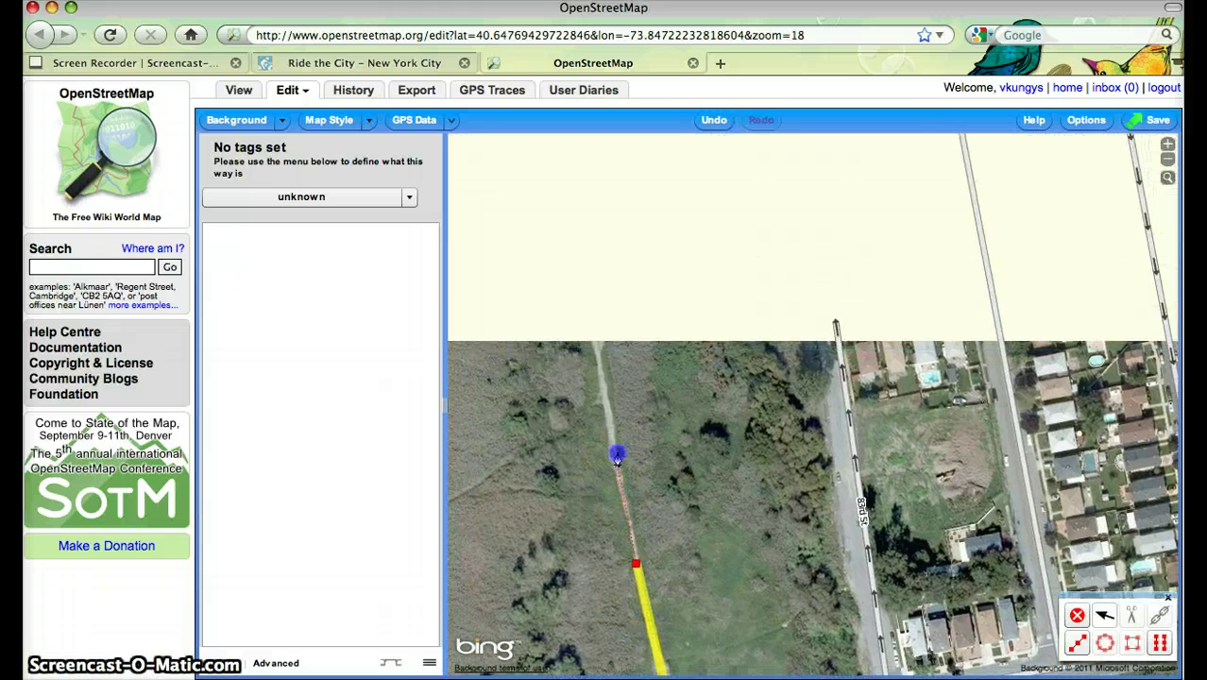
left_click(598, 387)
left_click(595, 340)
left_click(765, 315)
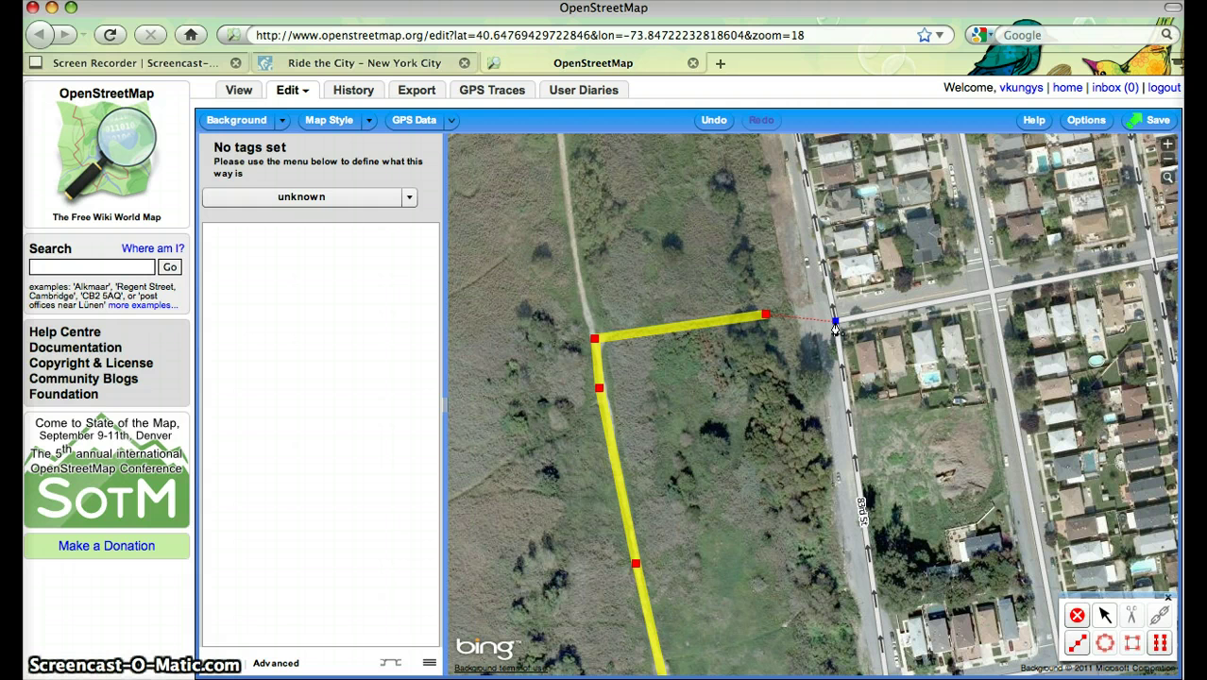
left_click(834, 322)
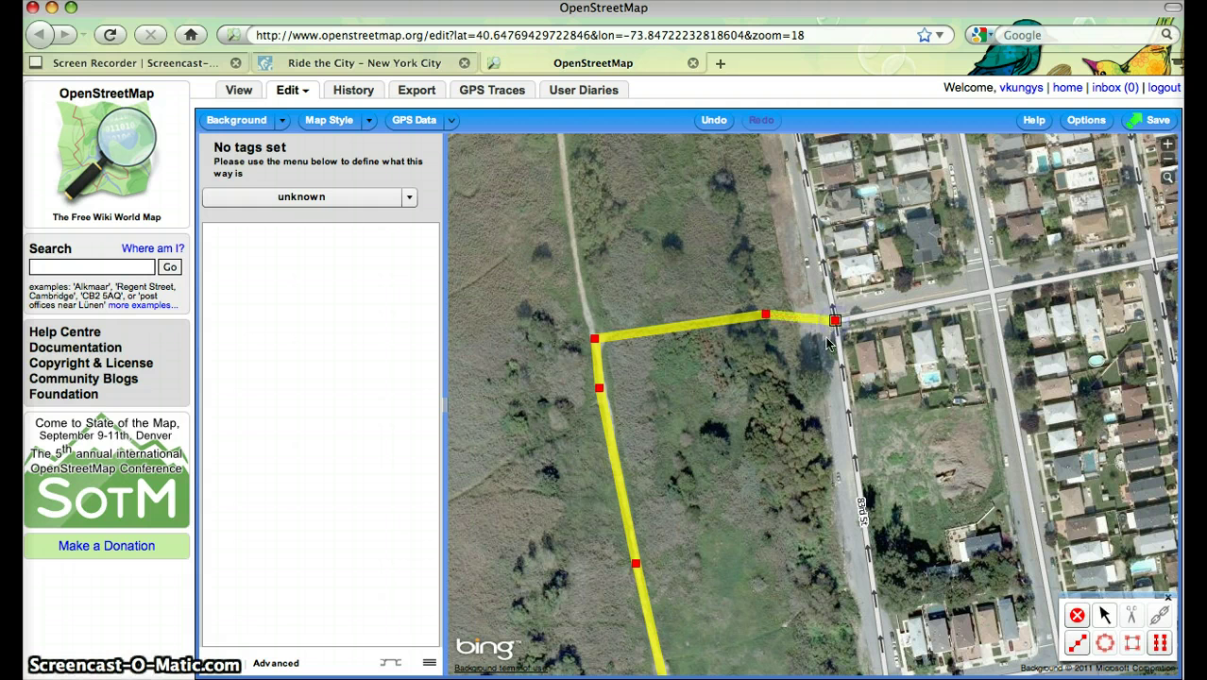
left_click_drag(801, 405, 737, 293)
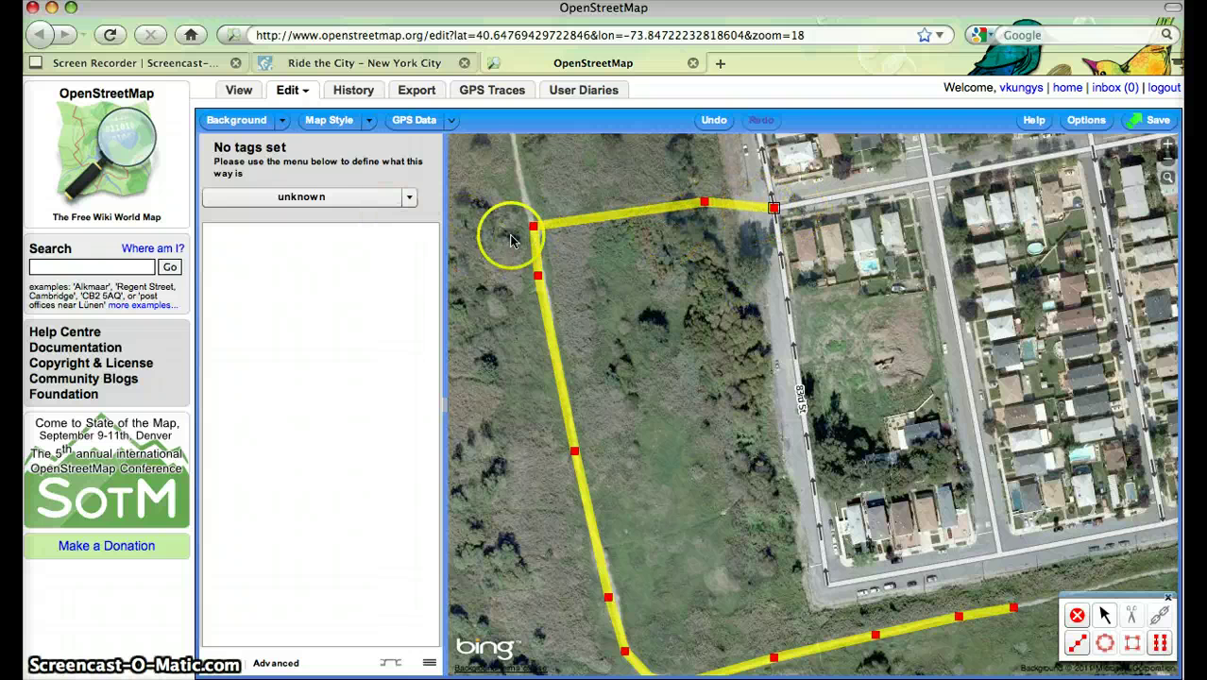
left_click_drag(589, 357, 576, 332)
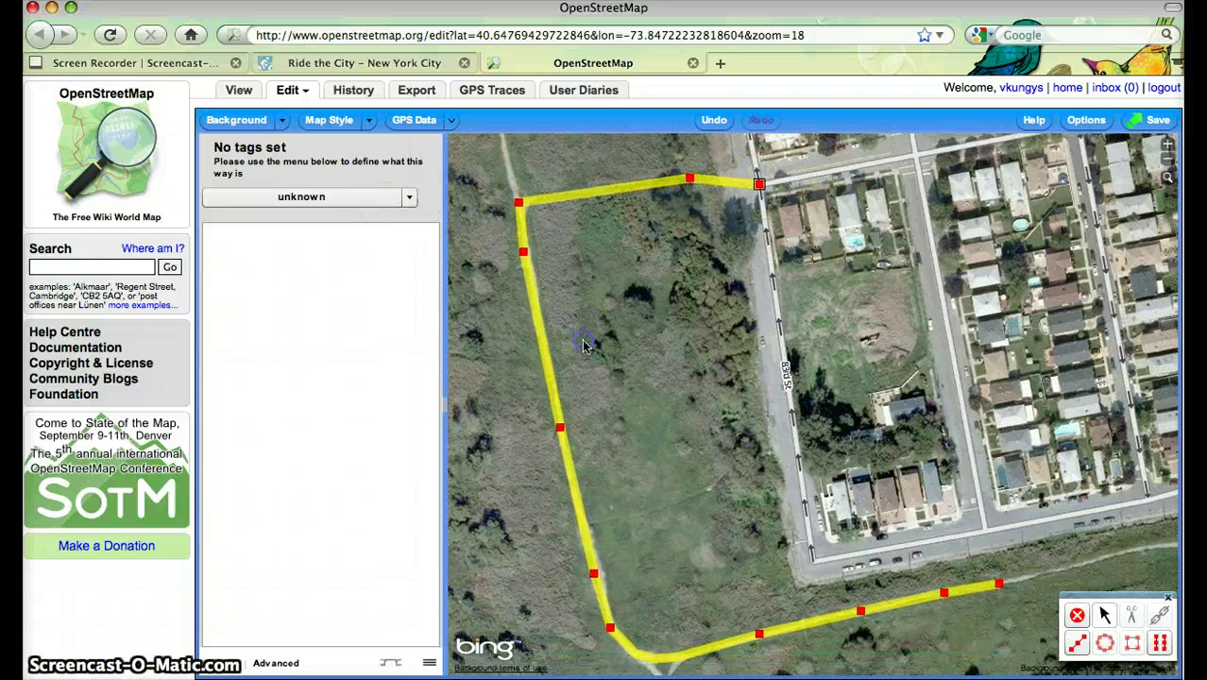
- Tag the new way as Paths > Cycle path and deselect it
left_click(408, 198)
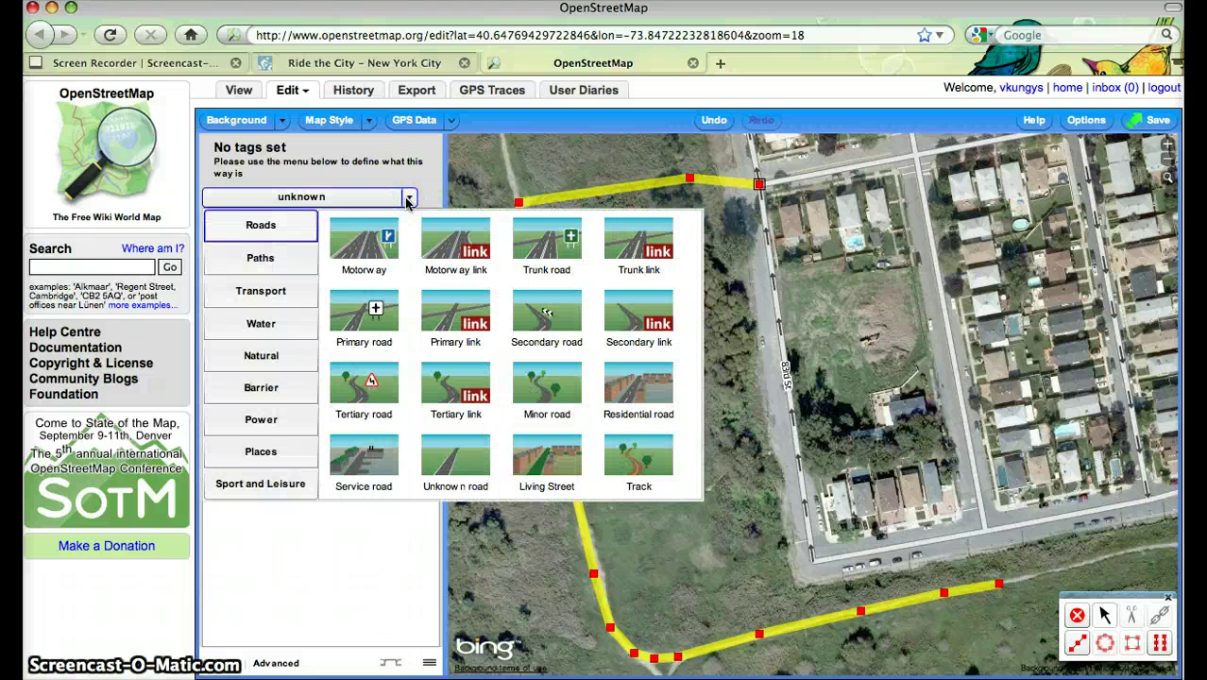
left_click(281, 260)
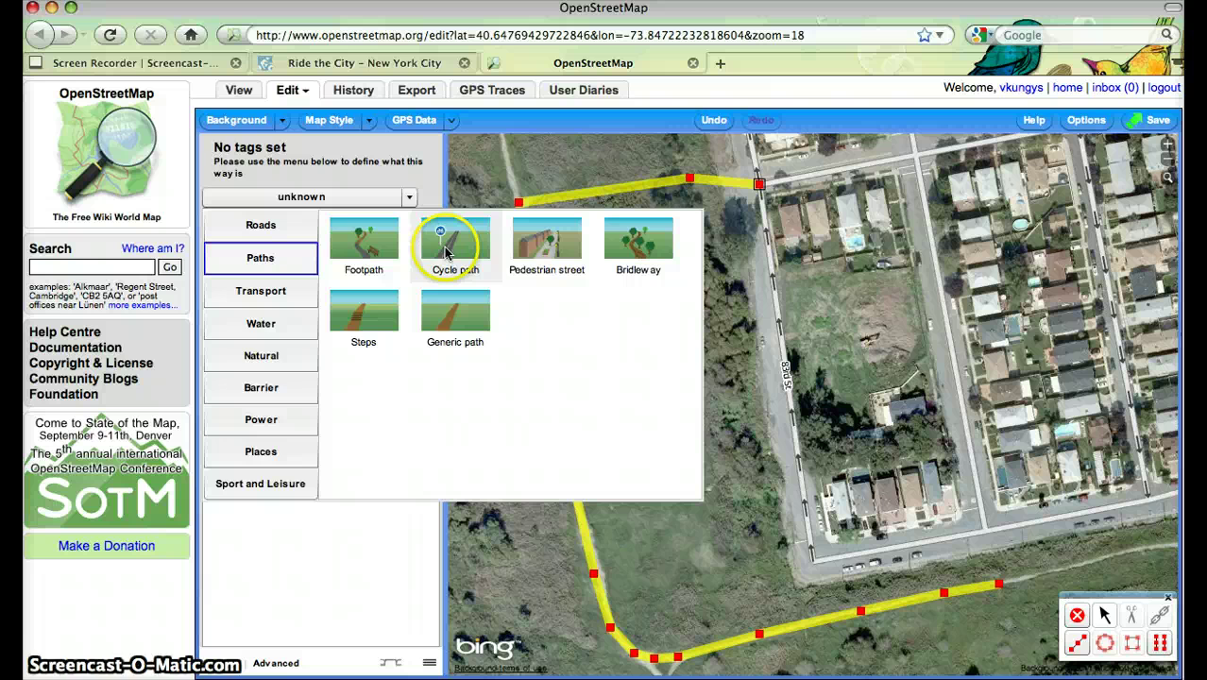
left_click(451, 248)
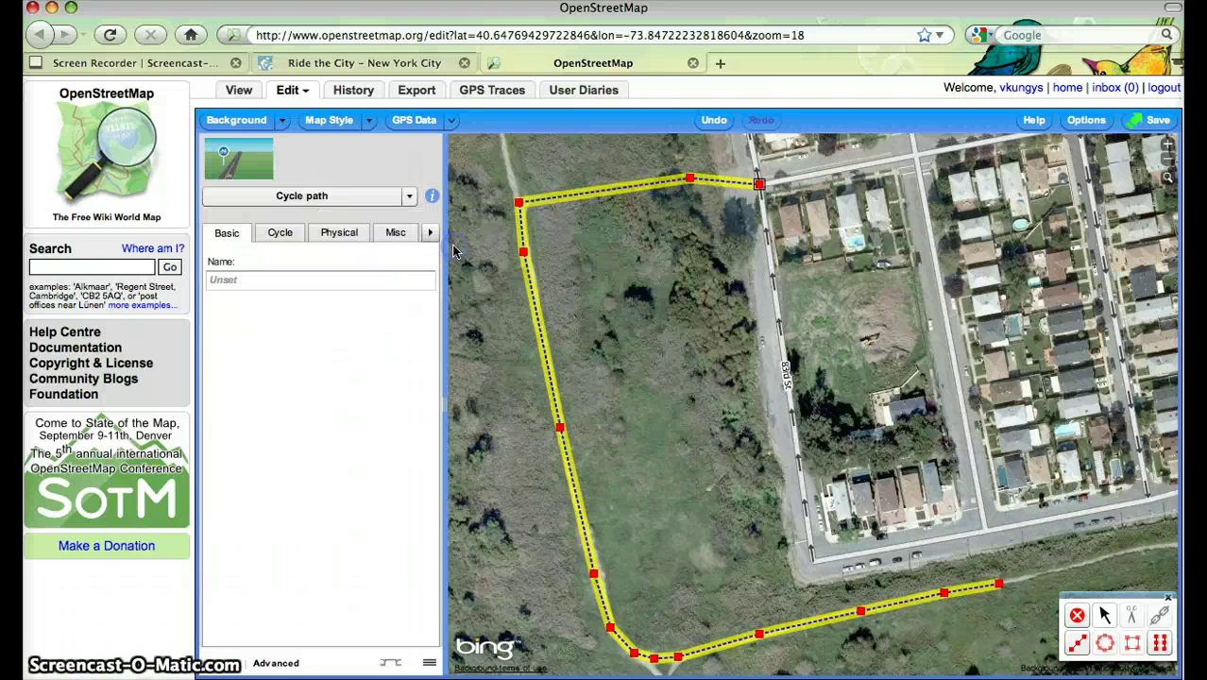
left_click(573, 219)
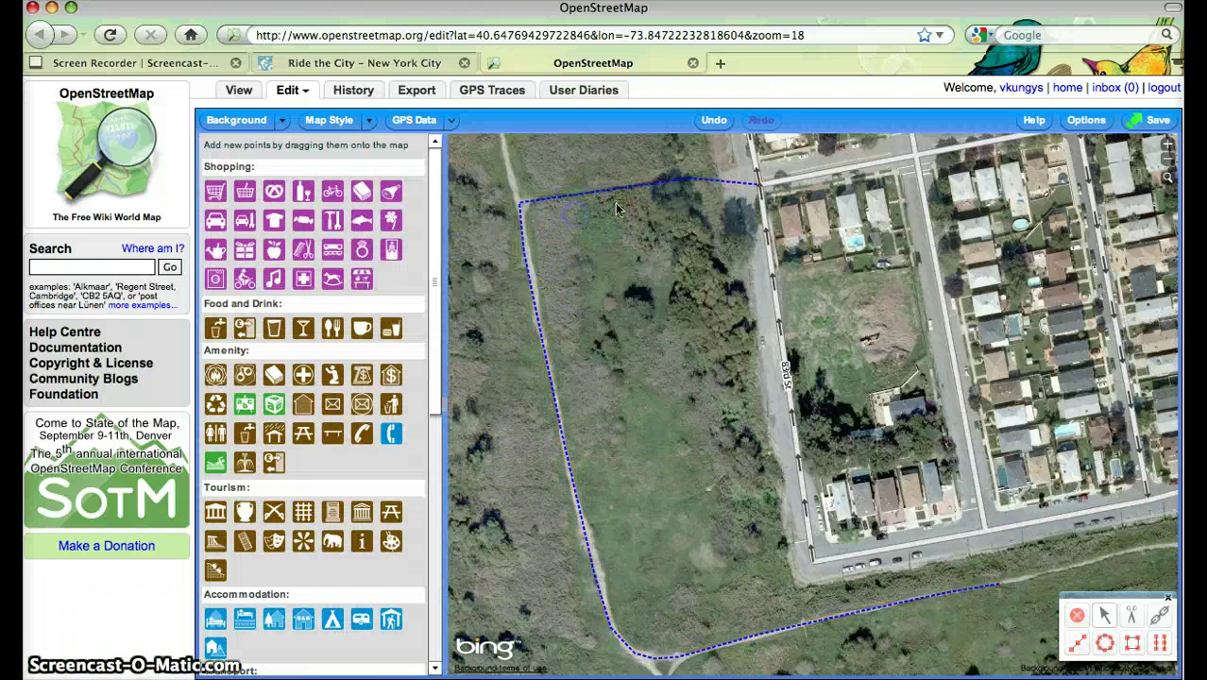
- Reselect the cycle path and begin a new way from its eastern end node
left_click_drag(736, 522, 714, 505)
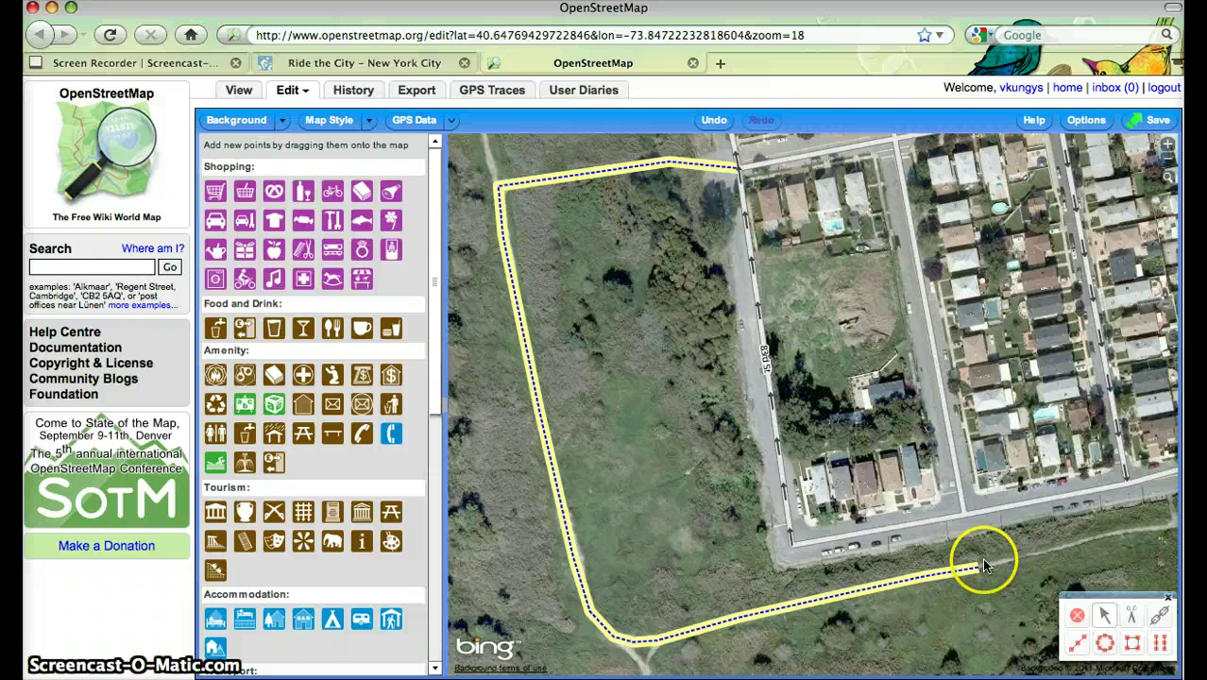
left_click(974, 572)
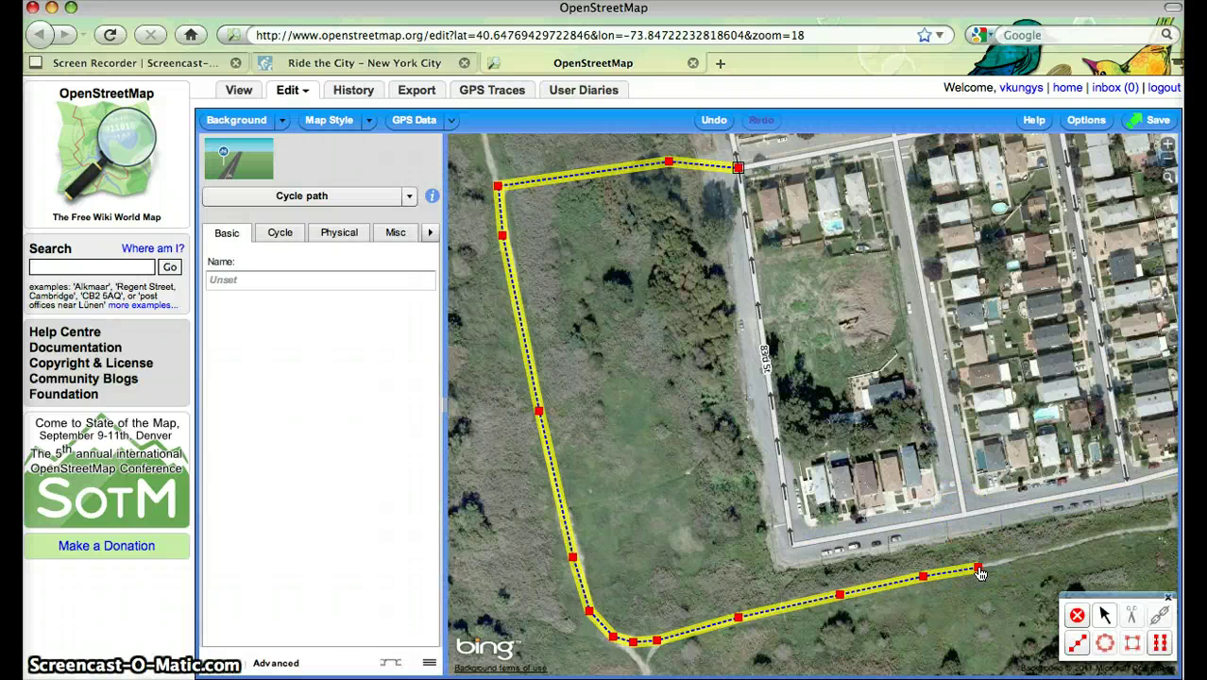
left_click(979, 572)
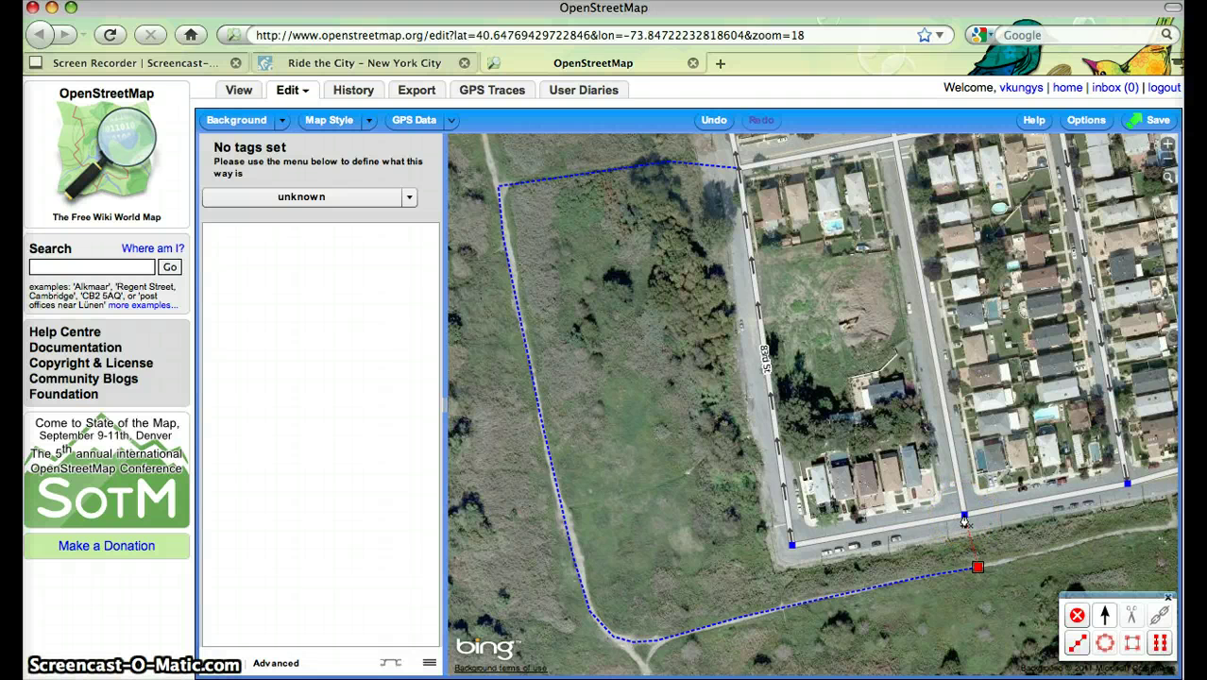
- End the connector on the street node and tag it as a Cycle path
left_click(964, 516)
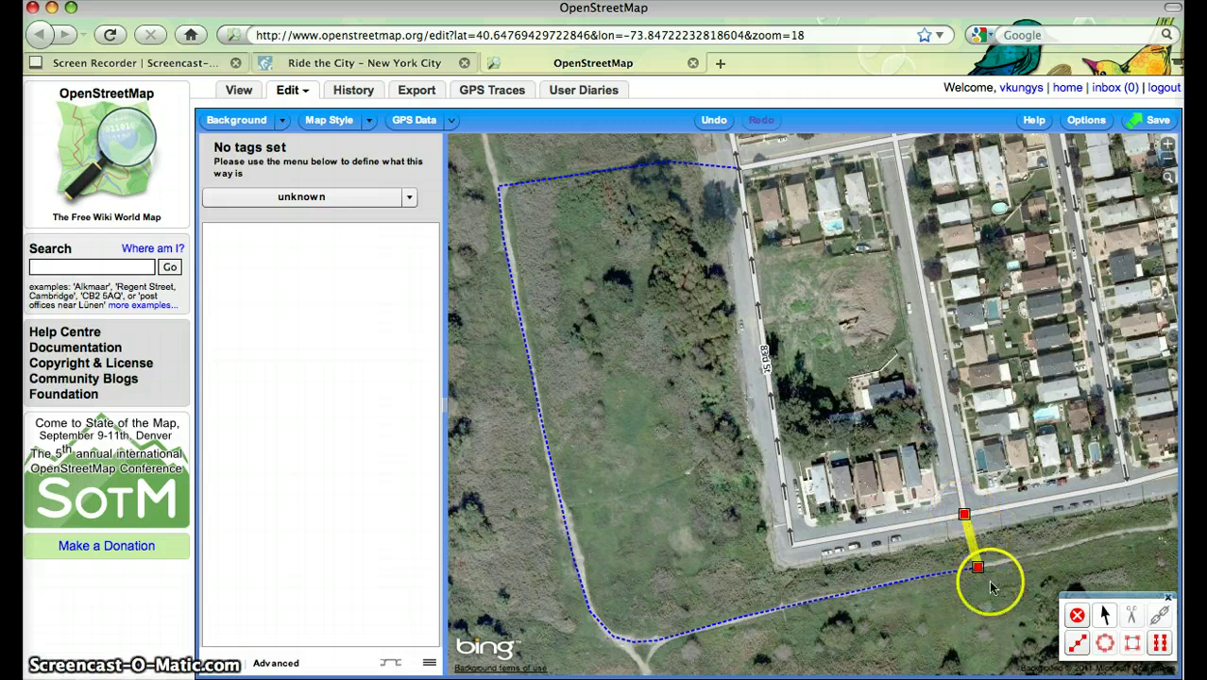
left_click(364, 198)
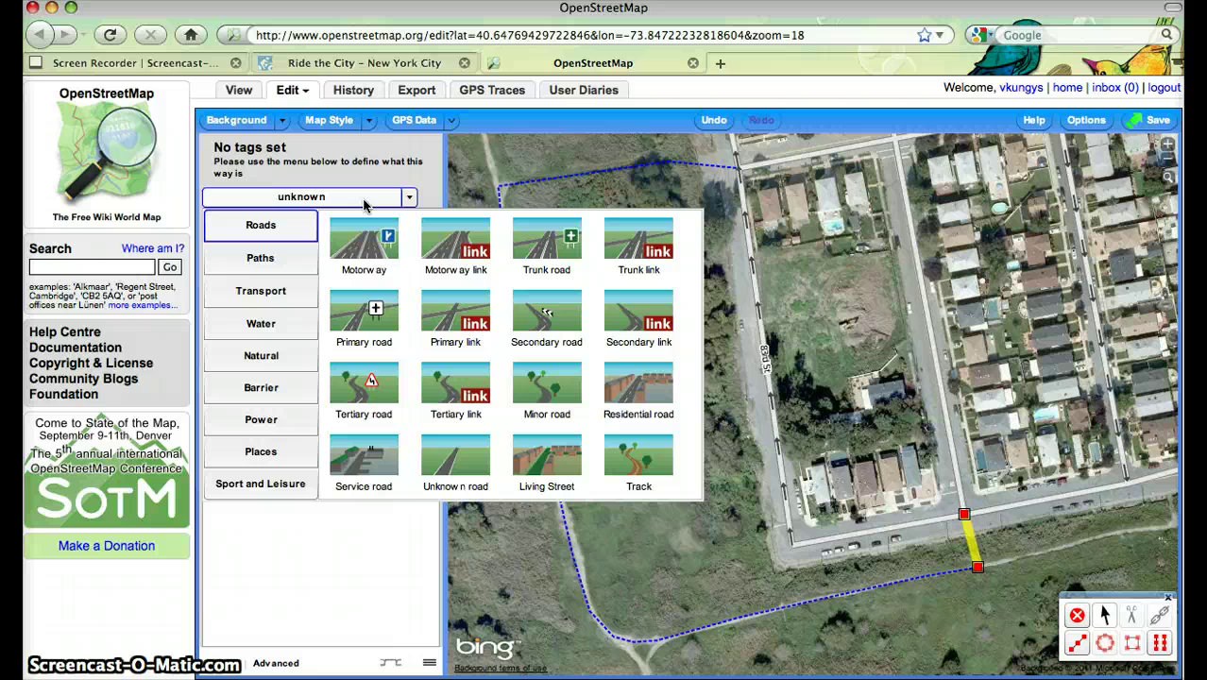
left_click(299, 258)
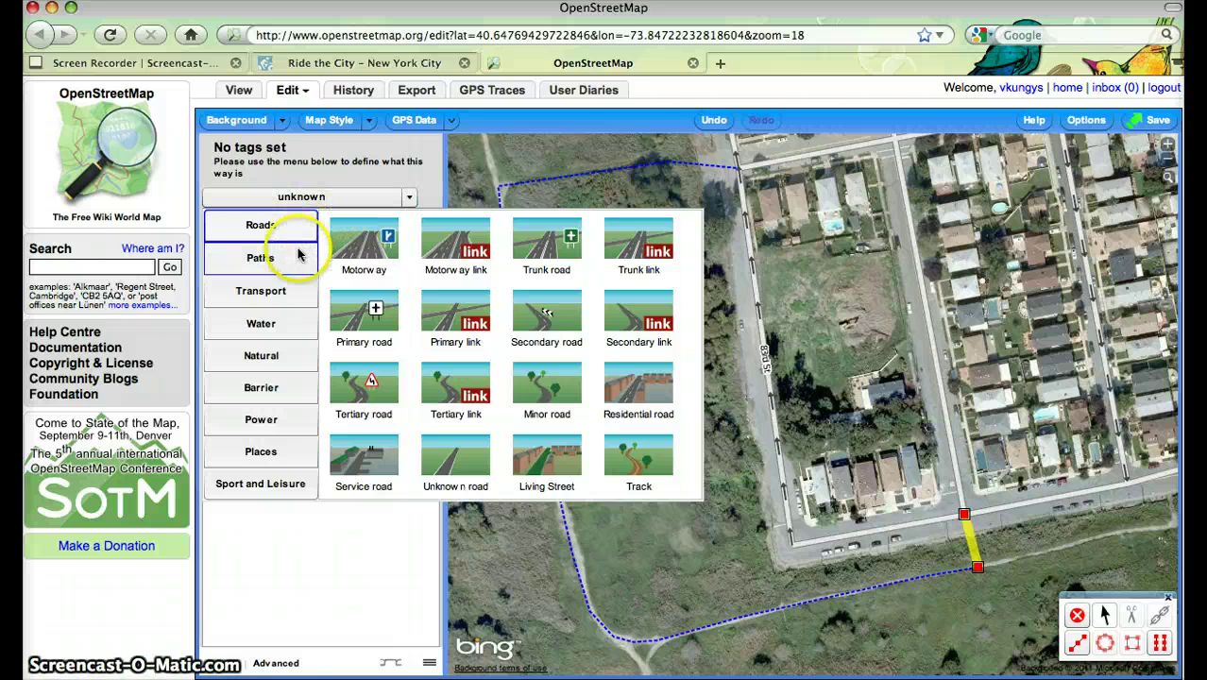
left_click(298, 258)
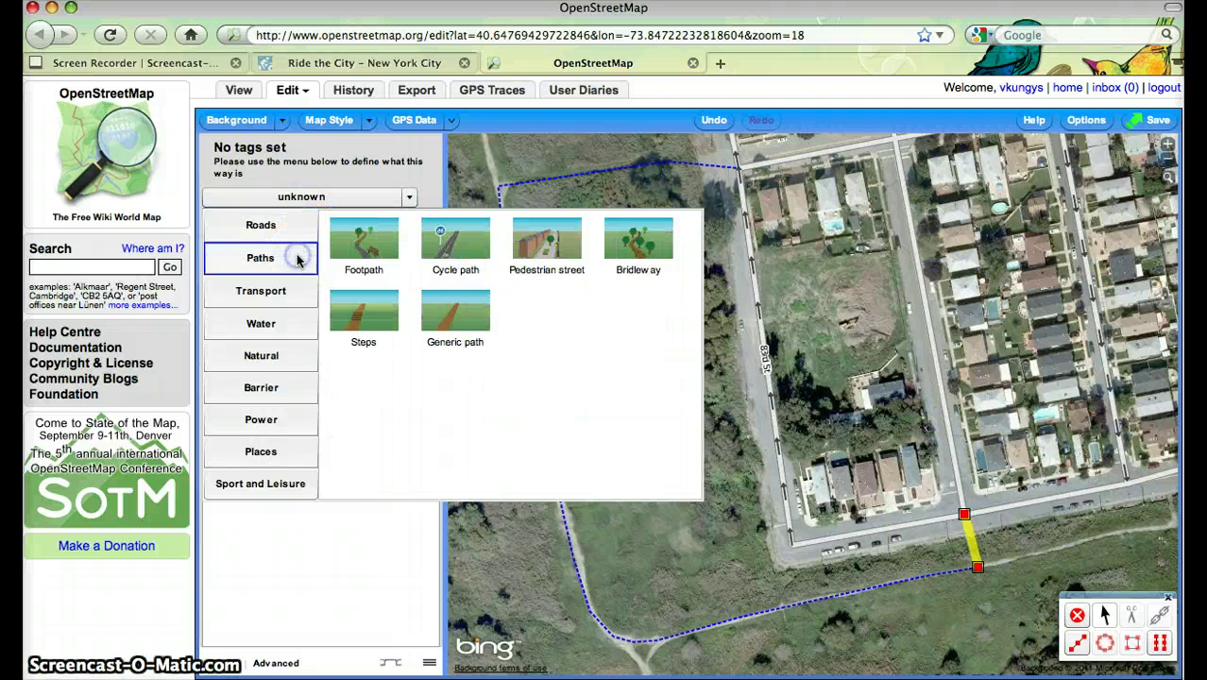
left_click(455, 247)
- Deselect the connector and select the long cycle path
left_click(614, 462)
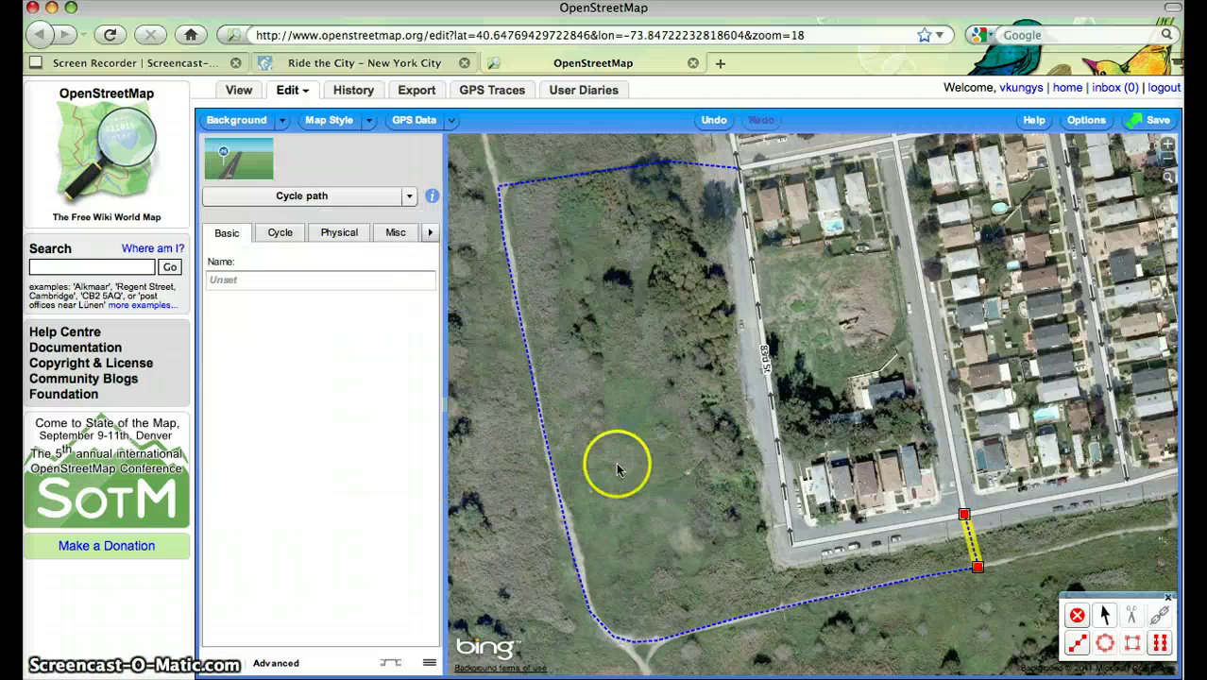
left_click(758, 609)
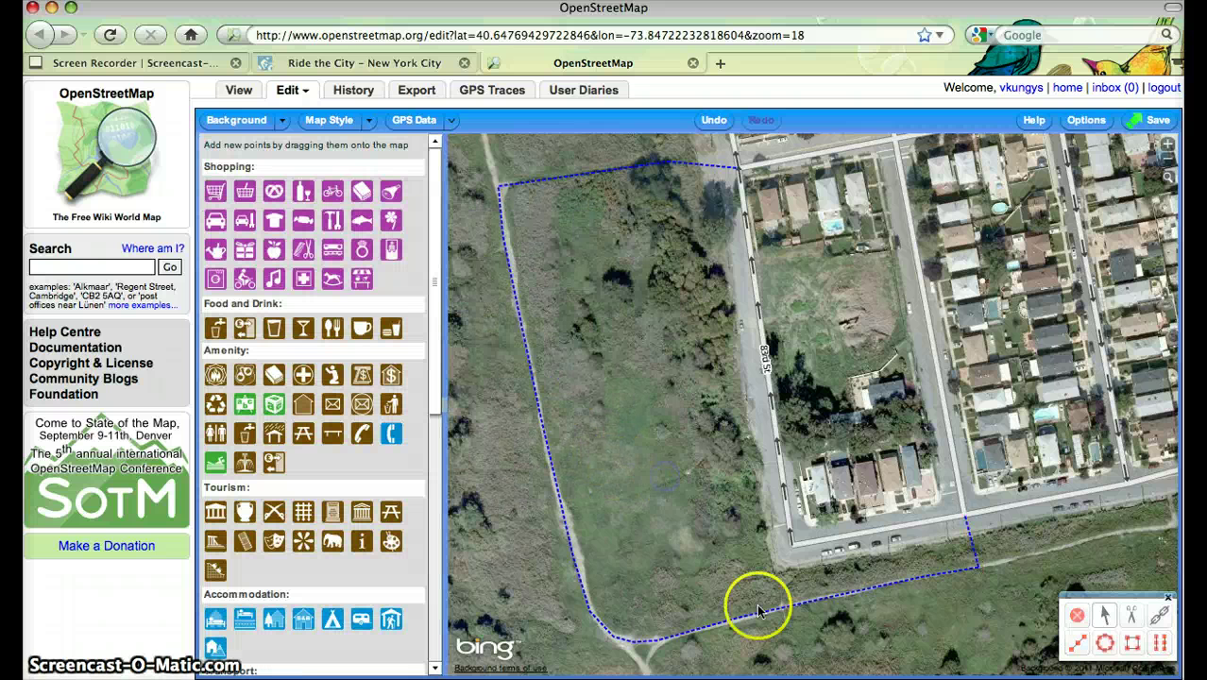
left_click(850, 596)
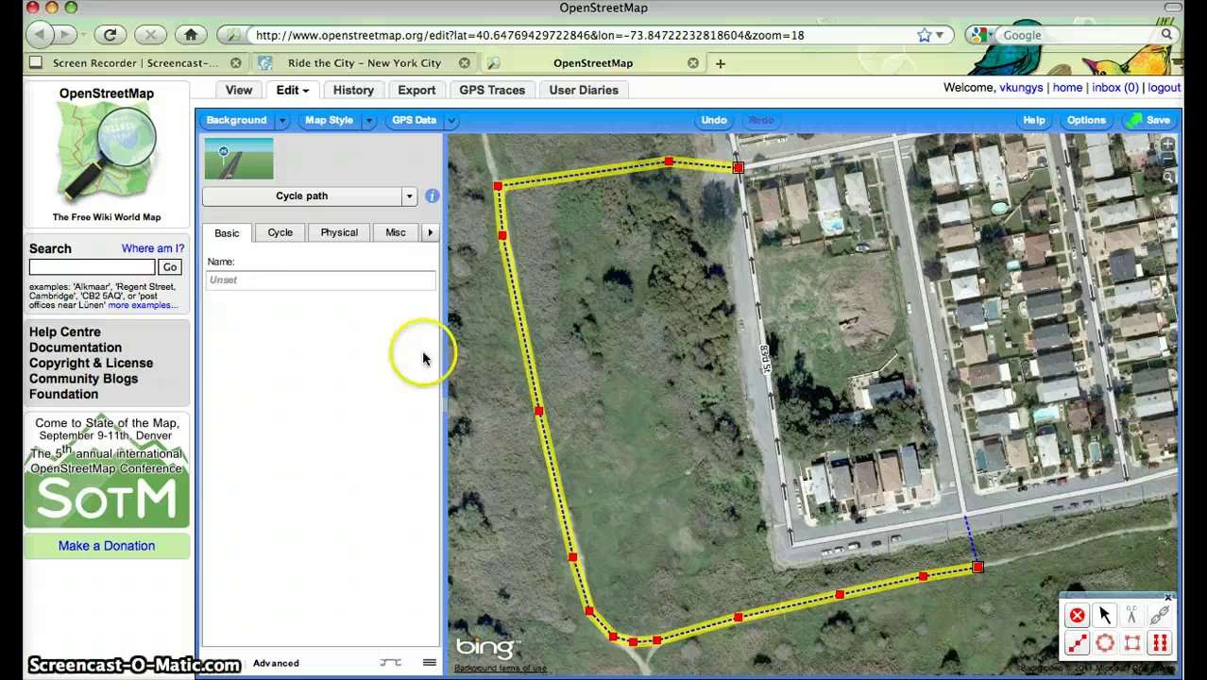
- Name the cycle path '83rd St Path', set Source to Bing, and return to Ride the City
left_click(288, 280)
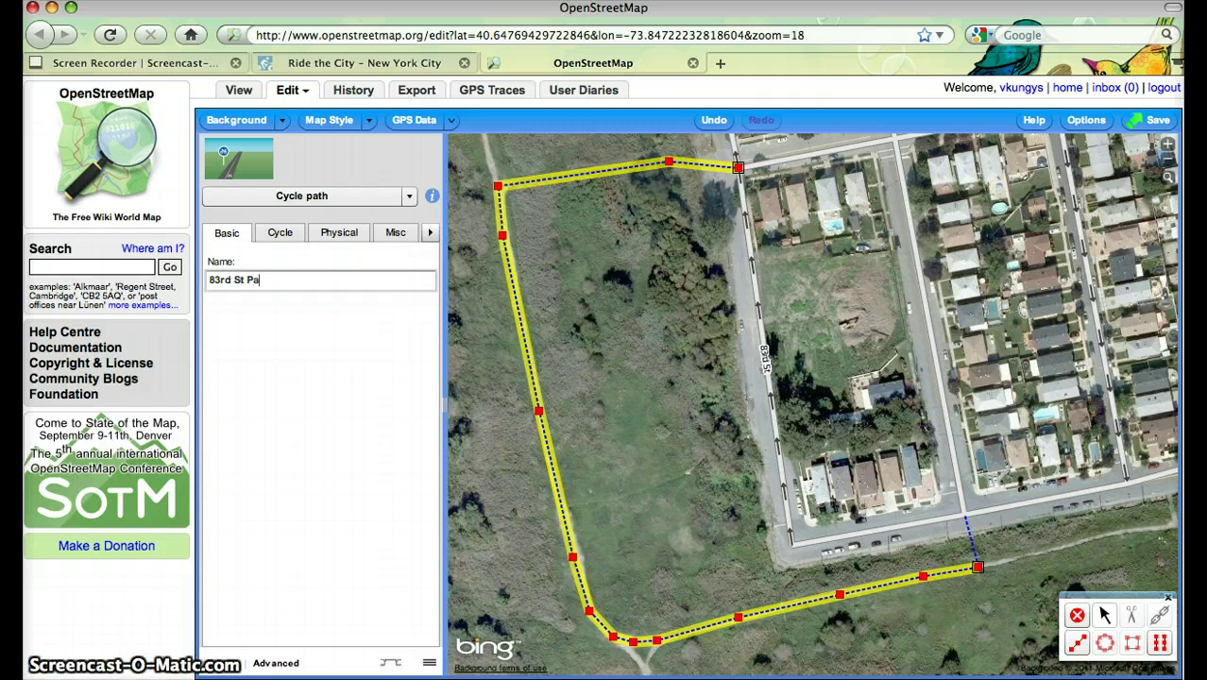
left_click(394, 234)
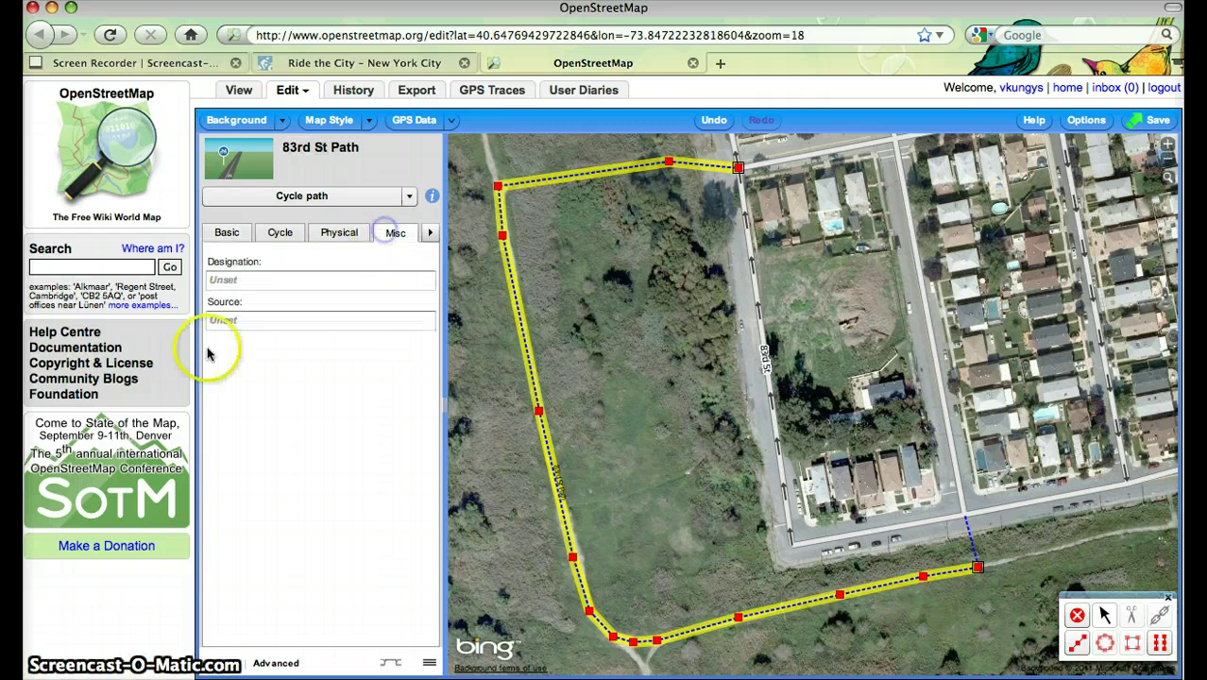
left_click(240, 319)
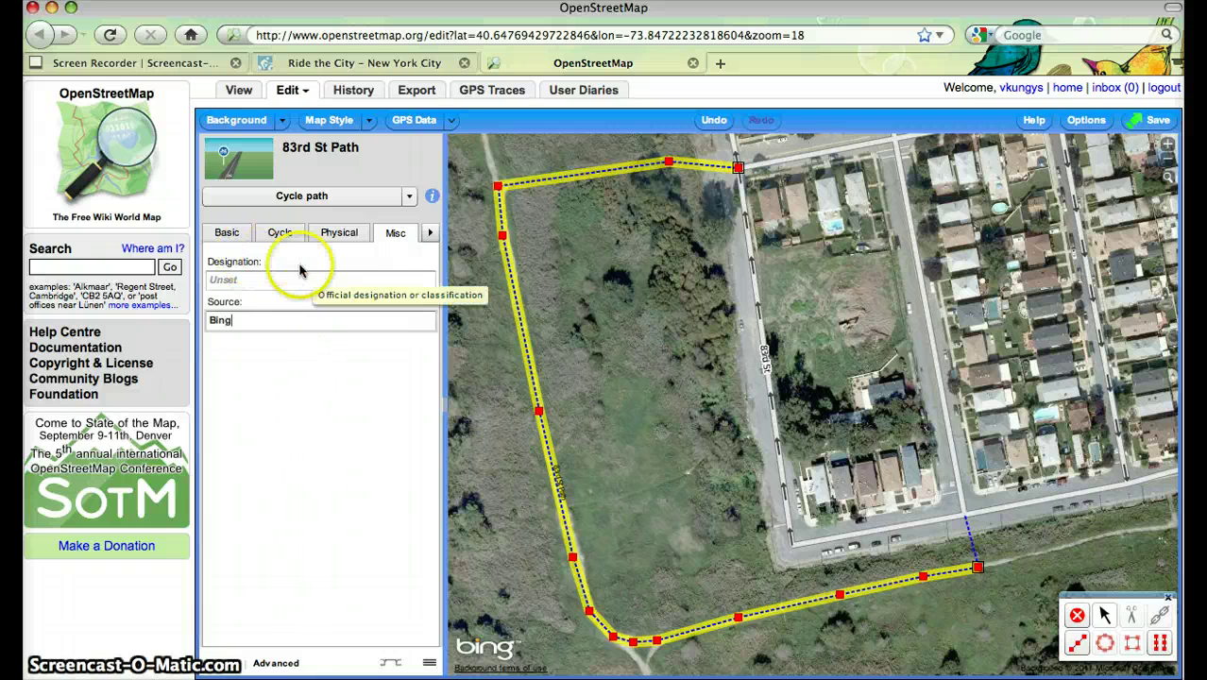
left_click(430, 232)
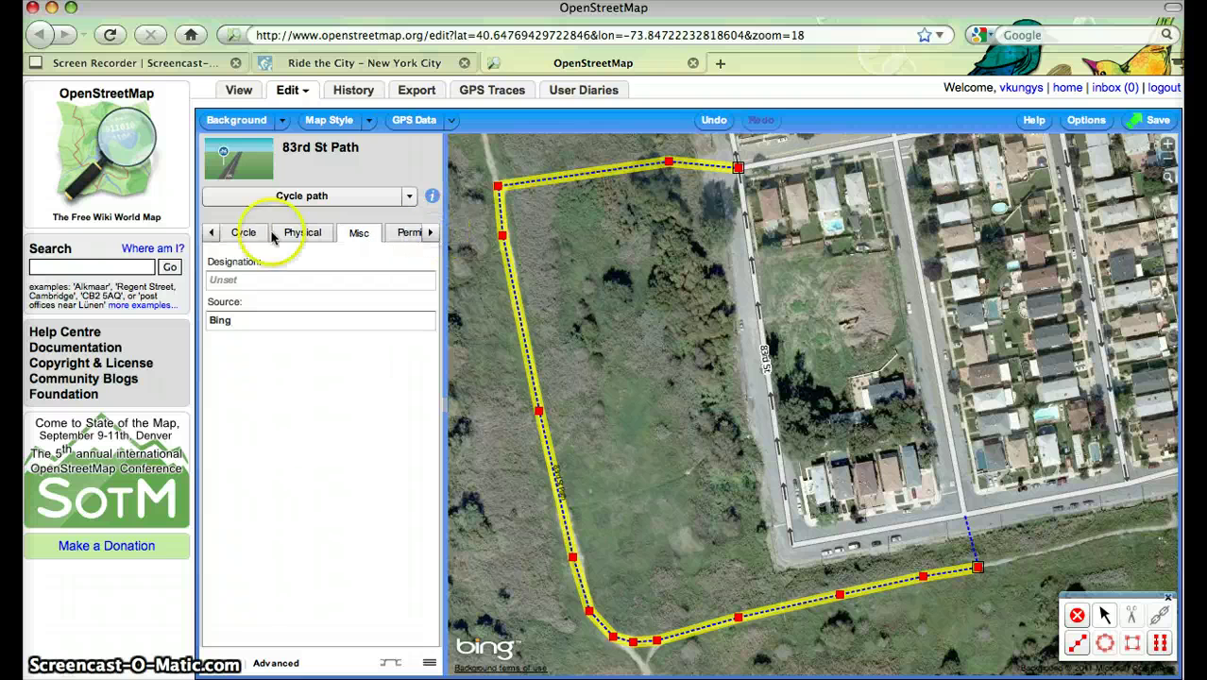
left_click(211, 232)
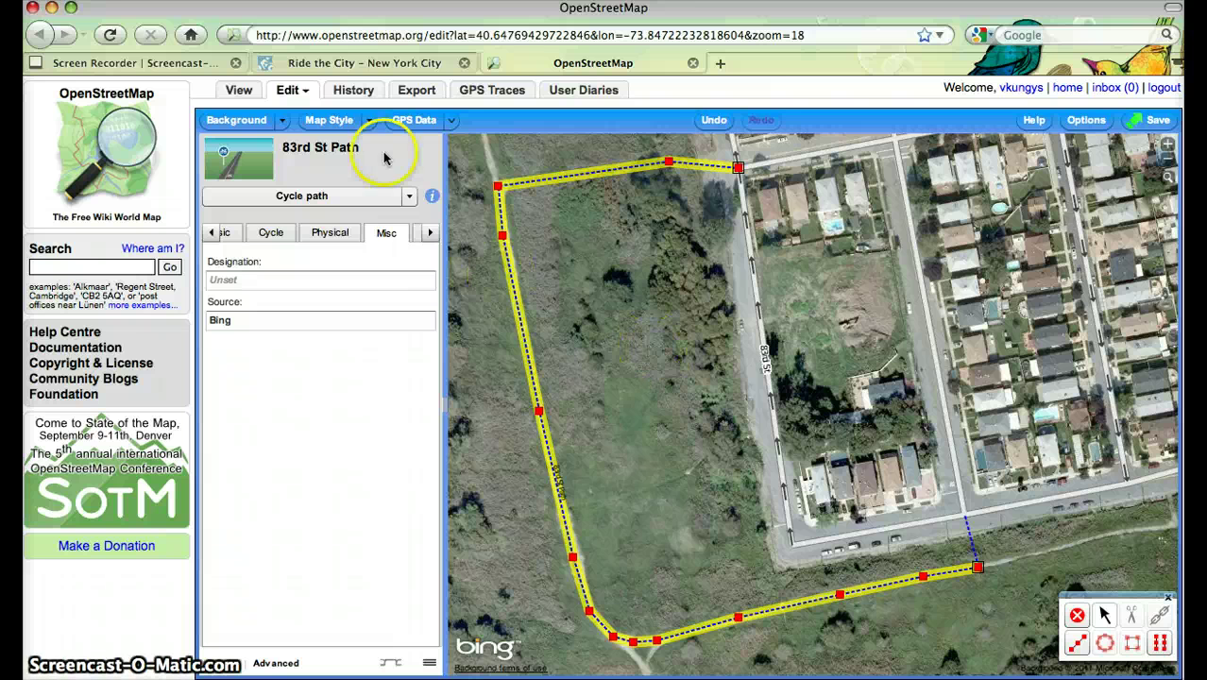
left_click(391, 63)
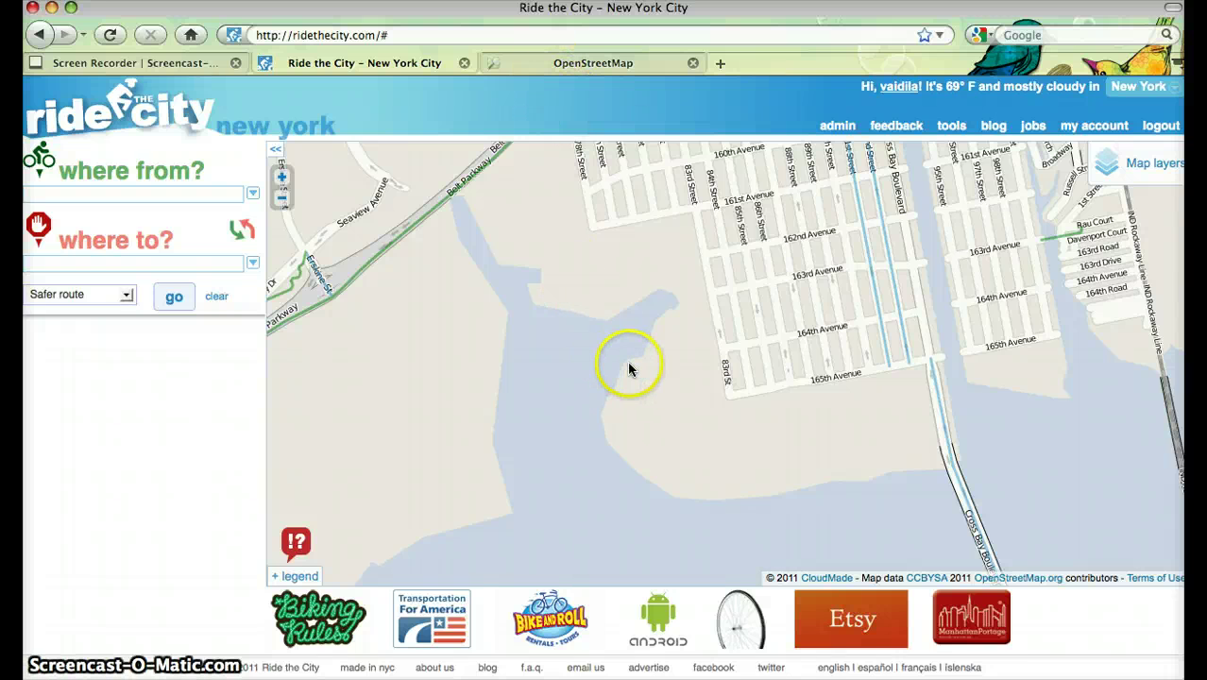
- Zoom the Ride the City map out one level to show the bay around Howard Beach
scroll(627, 361, "down", 1)
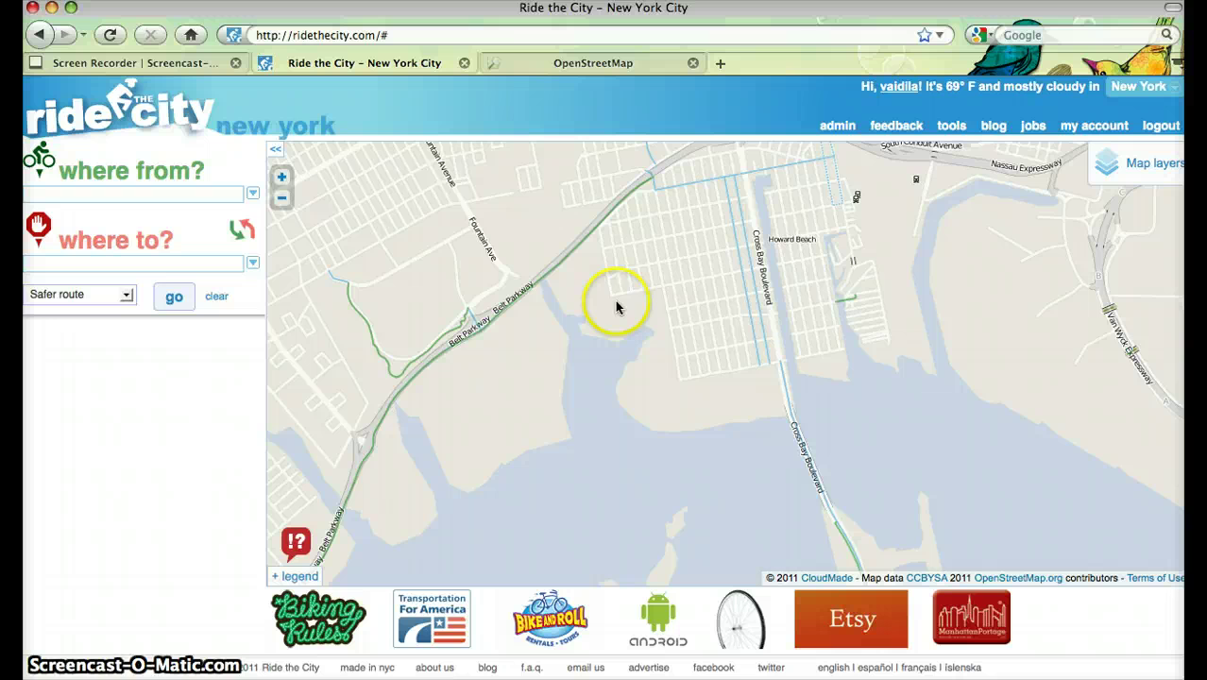